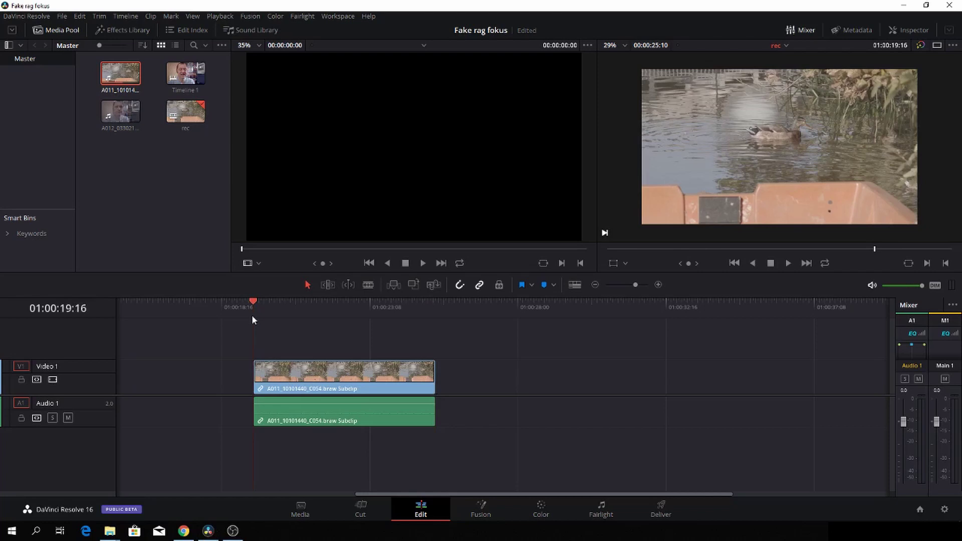
- On the Color page, choose the Curve power window to draw a custom mask
{"action": "left_click", "coordinate": [533, 509]}
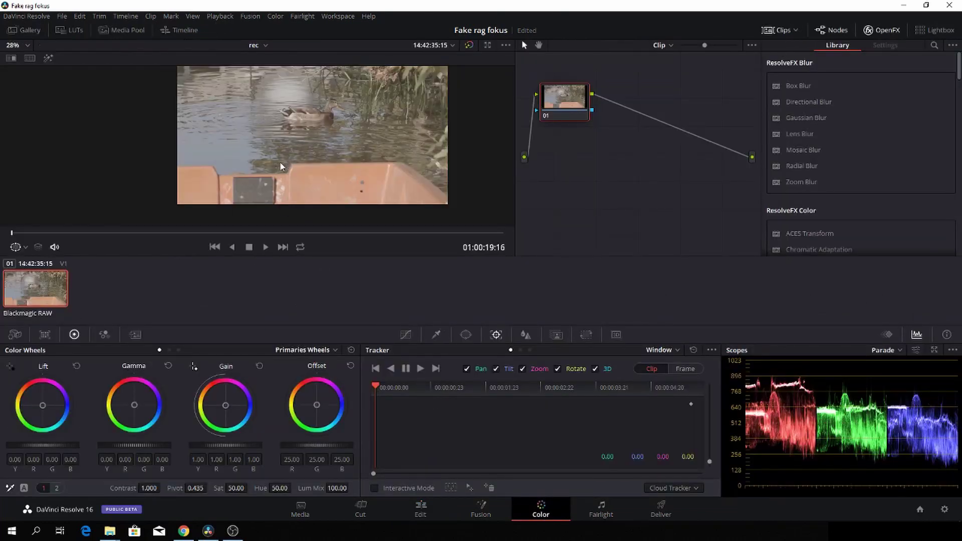
{"action": "scroll", "coordinate": [283, 166], "scroll_direction": "down", "scroll_amount": 2}
{"action": "scroll", "coordinate": [254, 144], "scroll_direction": "up", "scroll_amount": 2}
{"action": "left_click", "coordinate": [466, 335]}
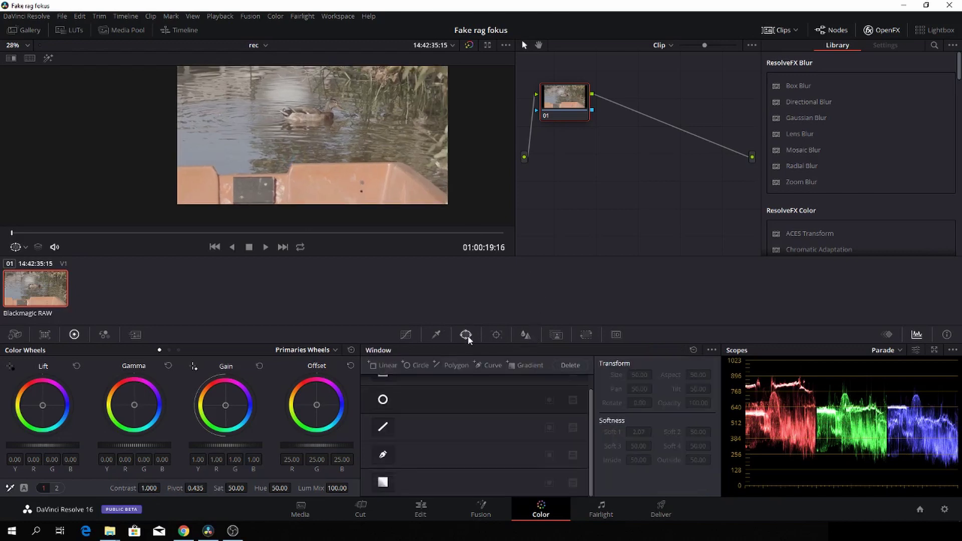
{"action": "left_click", "coordinate": [388, 460]}
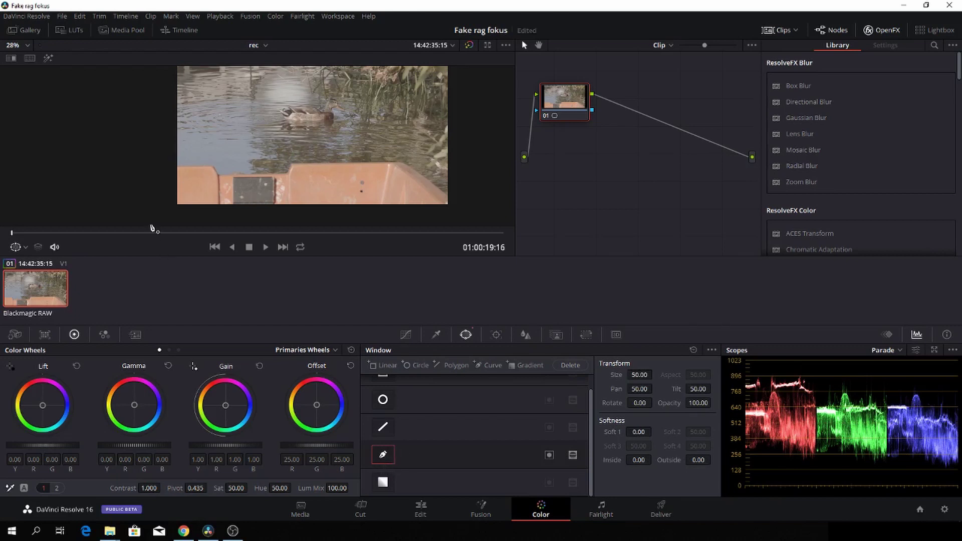
- Place curve points along the boat's top edge from its left side to its right corner
{"action": "scroll", "coordinate": [150, 182], "scroll_direction": "up", "scroll_amount": 3}
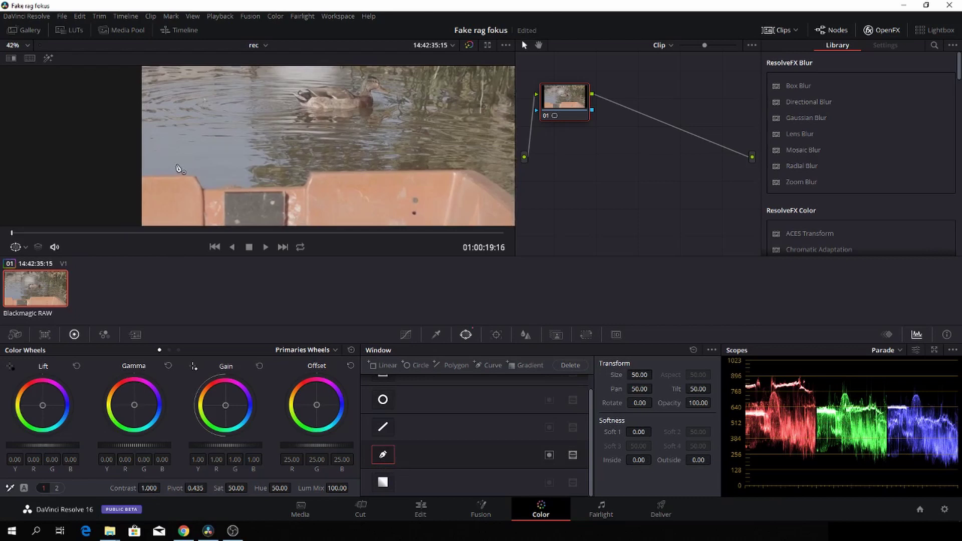
{"action": "left_click_drag", "start_coordinate": [151, 182], "coordinate": [231, 129]}
{"action": "scroll", "coordinate": [265, 132], "scroll_direction": "up", "scroll_amount": 3}
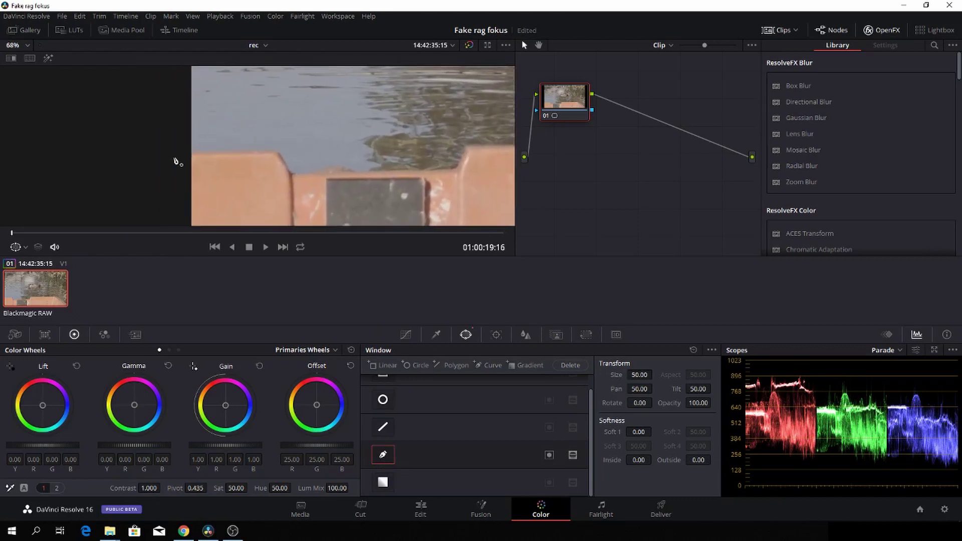
{"action": "left_click", "coordinate": [166, 154]}
{"action": "left_click", "coordinate": [193, 151]}
{"action": "left_click", "coordinate": [273, 149]}
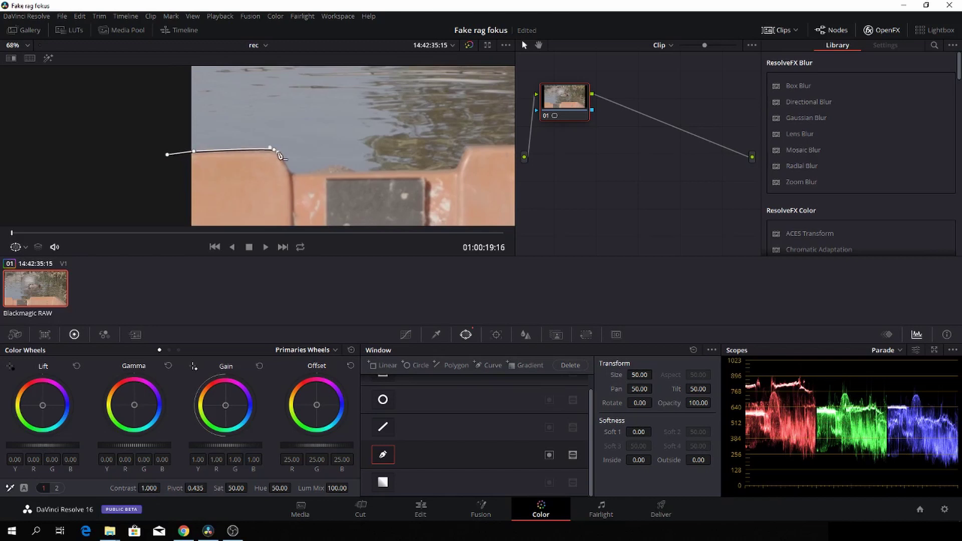
{"action": "left_click", "coordinate": [292, 174]}
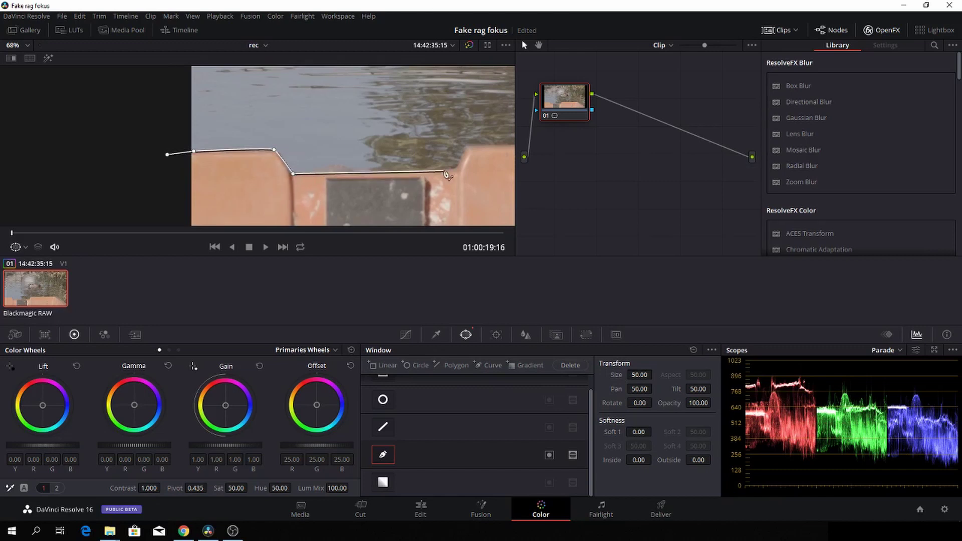
{"action": "left_click", "coordinate": [451, 169]}
{"action": "left_click", "coordinate": [466, 149]}
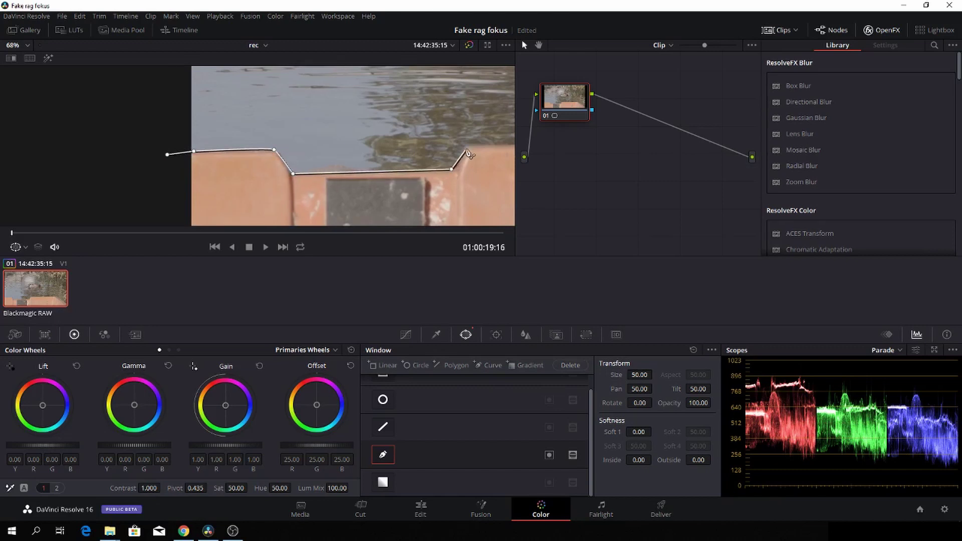
{"action": "left_click_drag", "start_coordinate": [464, 119], "coordinate": [224, 115]}
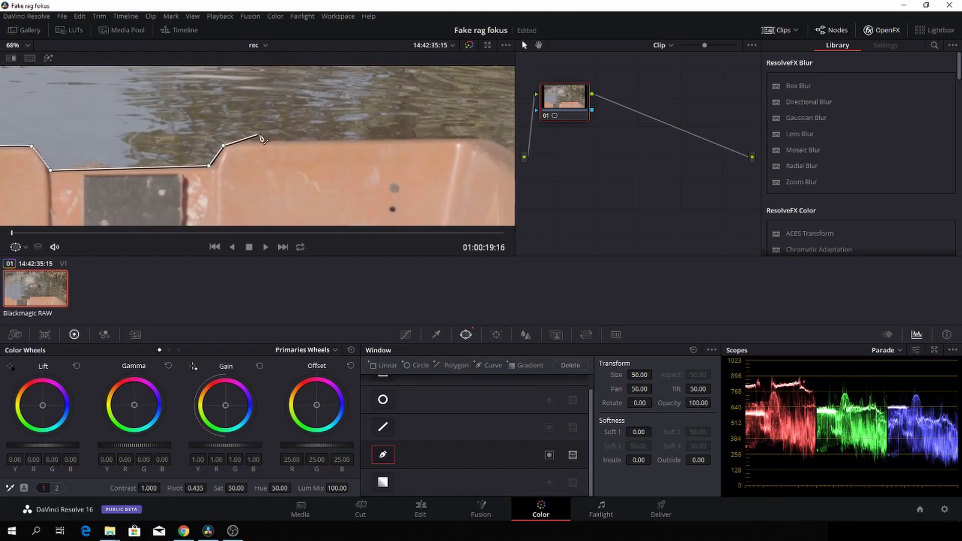
{"action": "left_click", "coordinate": [234, 140]}
{"action": "left_click", "coordinate": [471, 137]}
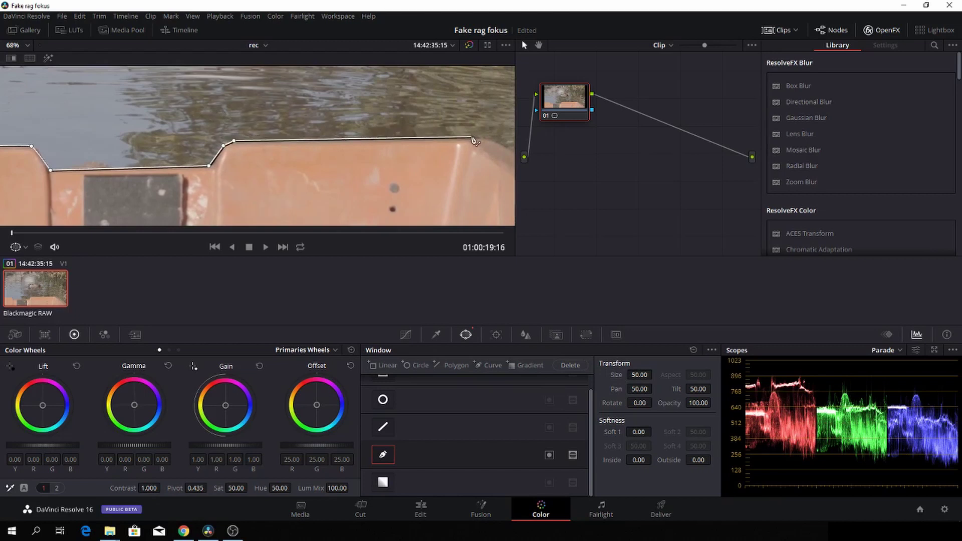
{"action": "left_click", "coordinate": [487, 137]}
{"action": "left_click", "coordinate": [494, 140]}
{"action": "left_click", "coordinate": [501, 144]}
- Continue the curve down the boat's right side, below the frame, and close it on the first point
{"action": "left_click_drag", "start_coordinate": [501, 144], "coordinate": [321, 139]}
{"action": "scroll", "coordinate": [351, 138], "scroll_direction": "up", "scroll_amount": 1}
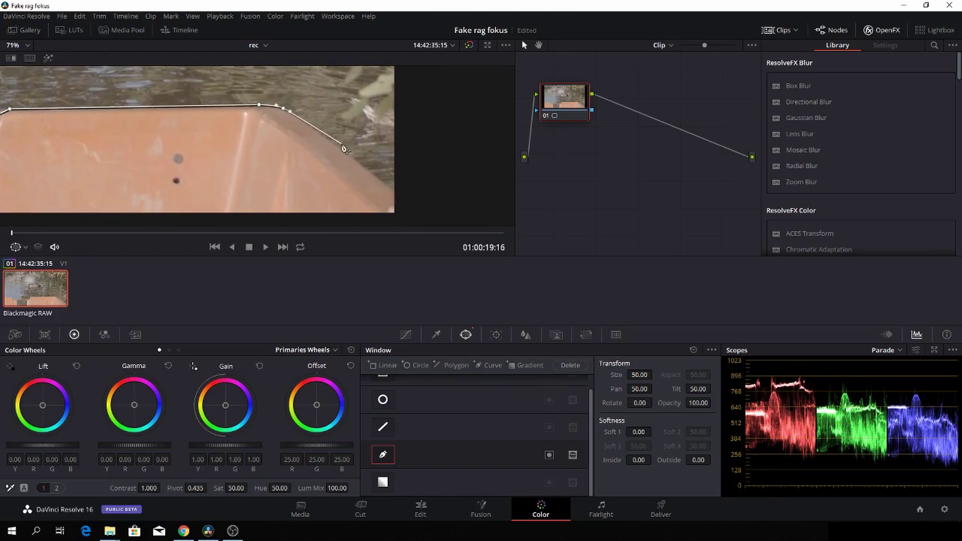
{"action": "left_click", "coordinate": [341, 146]}
{"action": "left_click", "coordinate": [404, 199]}
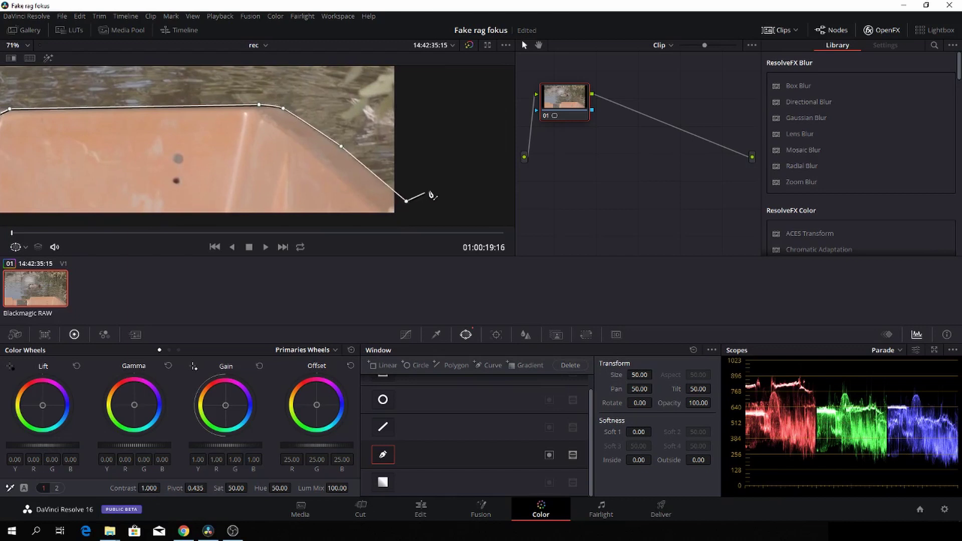
{"action": "scroll", "coordinate": [426, 200], "scroll_direction": "down", "scroll_amount": 3}
{"action": "scroll", "coordinate": [347, 224], "scroll_direction": "down", "scroll_amount": 1}
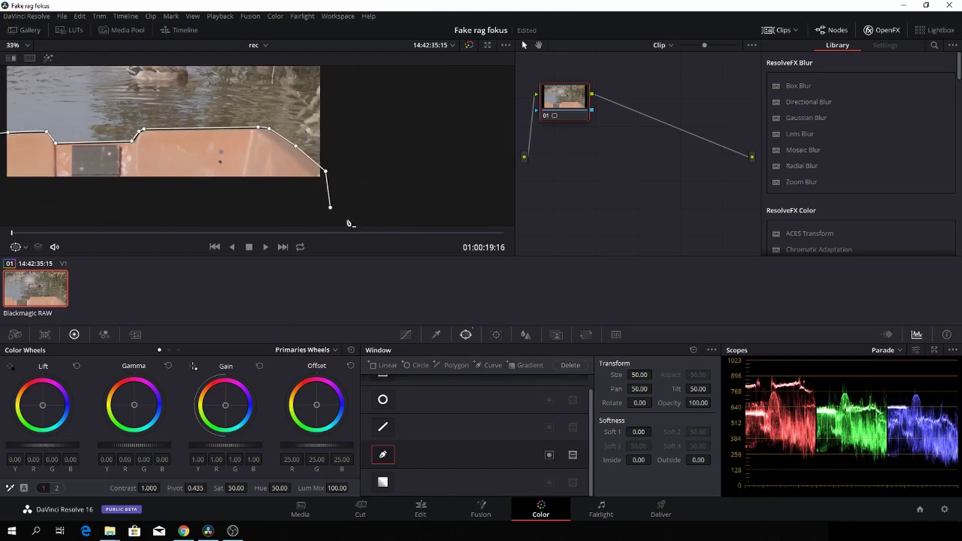
{"action": "left_click", "coordinate": [327, 204]}
{"action": "left_click", "coordinate": [229, 210]}
{"action": "scroll", "coordinate": [137, 207], "scroll_direction": "down", "scroll_amount": 2}
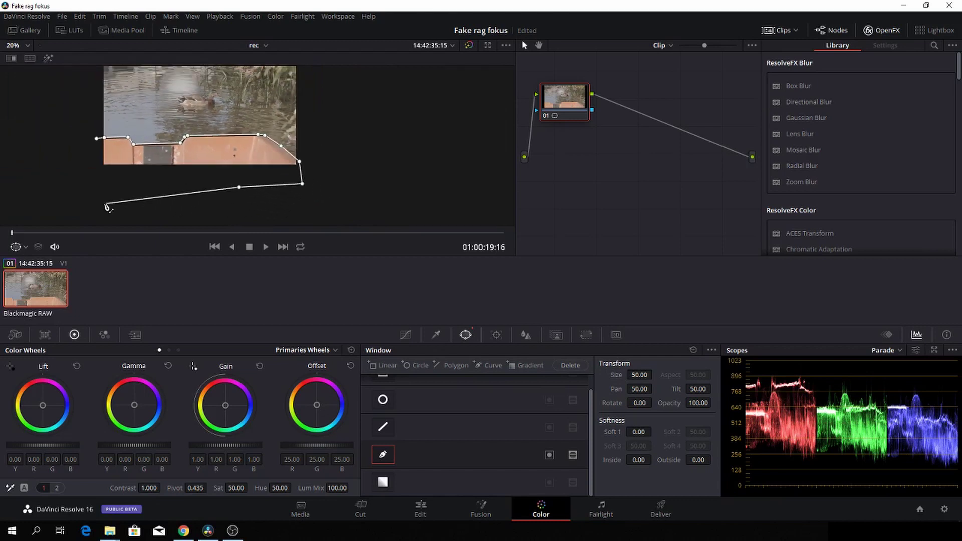
{"action": "left_click", "coordinate": [81, 200]}
{"action": "left_click", "coordinate": [88, 139]}
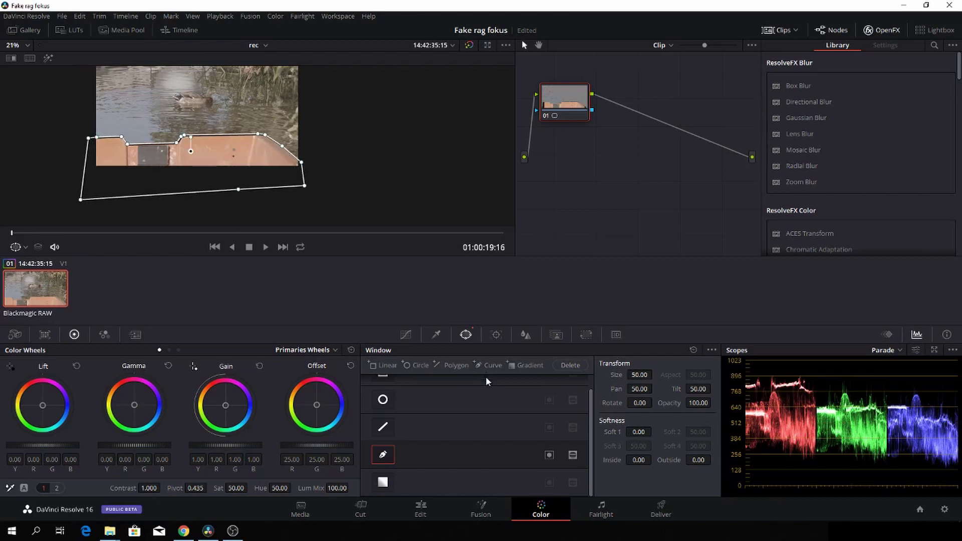
- Track the boat's curve window forward through the whole duck clip
{"action": "left_click", "coordinate": [496, 335]}
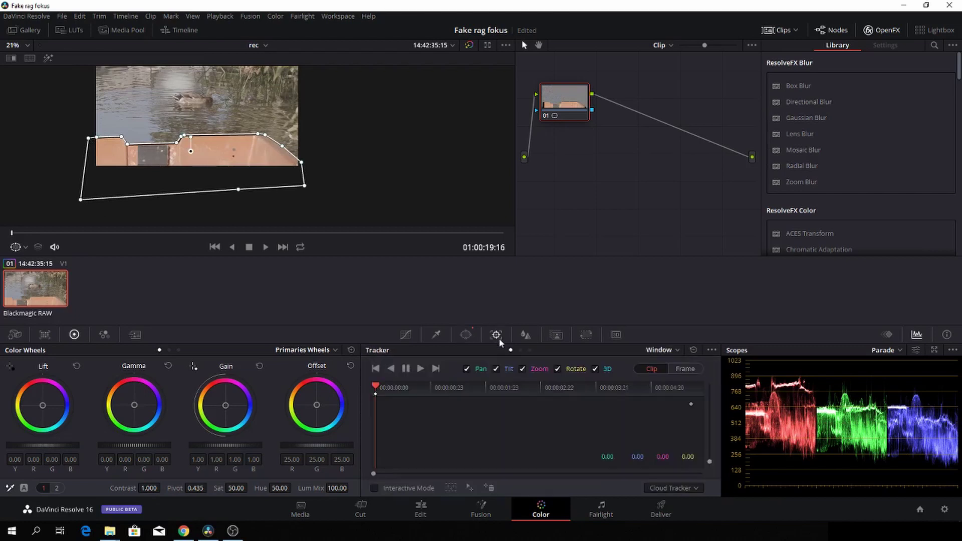
{"action": "left_click", "coordinate": [420, 369]}
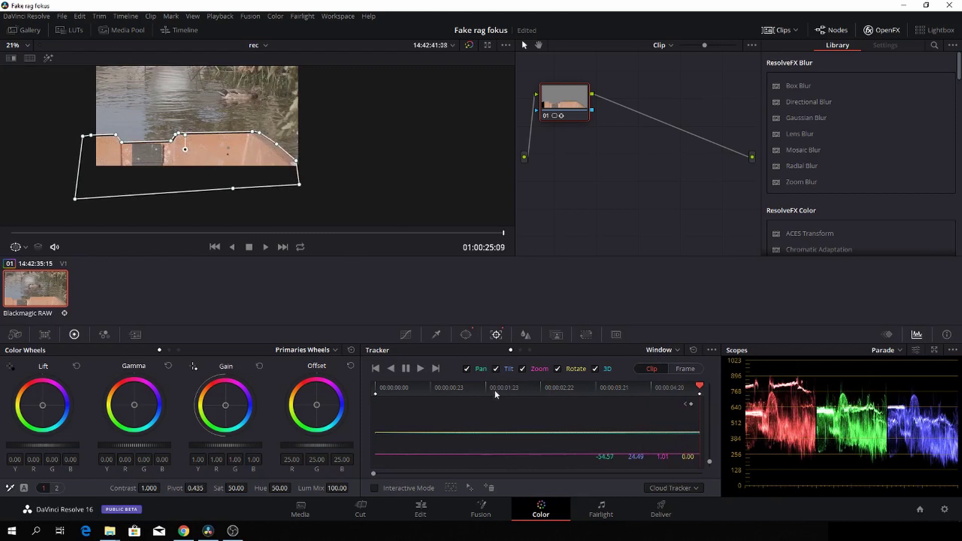
- Raise the linked blur radius on the masked boat from 0.50 to 1.30
{"action": "left_click", "coordinate": [525, 335]}
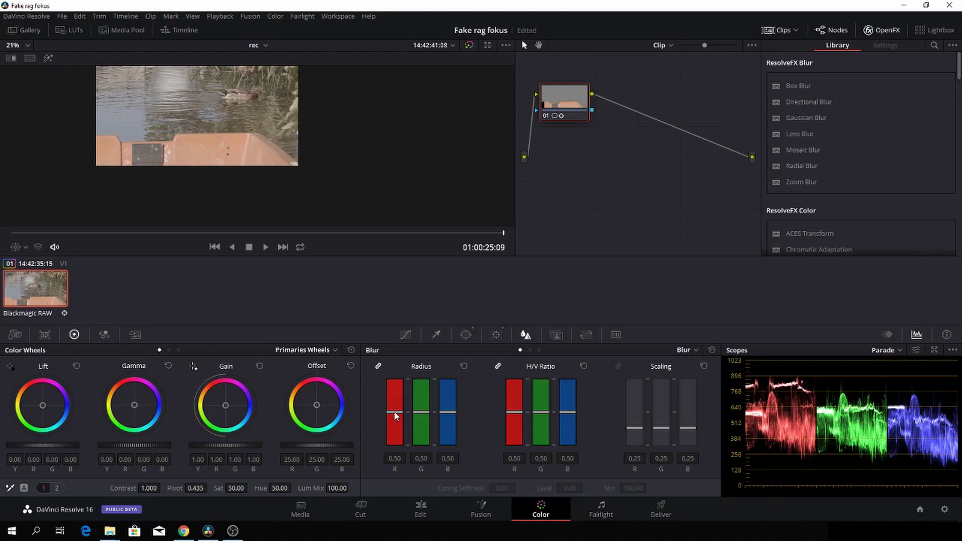
{"action": "left_click_drag", "start_coordinate": [395, 415], "coordinate": [394, 362]}
{"action": "scroll", "coordinate": [268, 122], "scroll_direction": "up", "scroll_amount": 5}
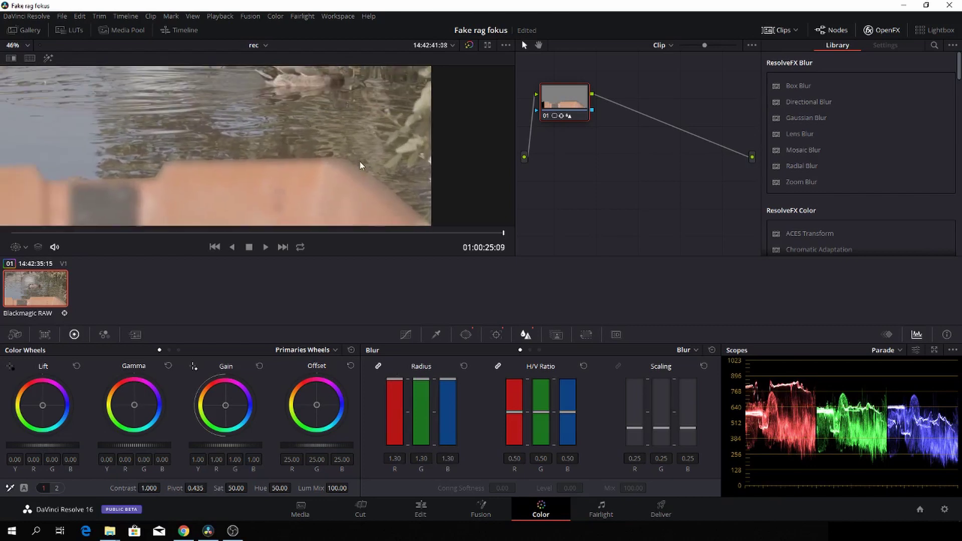
{"action": "scroll", "coordinate": [406, 153], "scroll_direction": "up", "scroll_amount": 1}
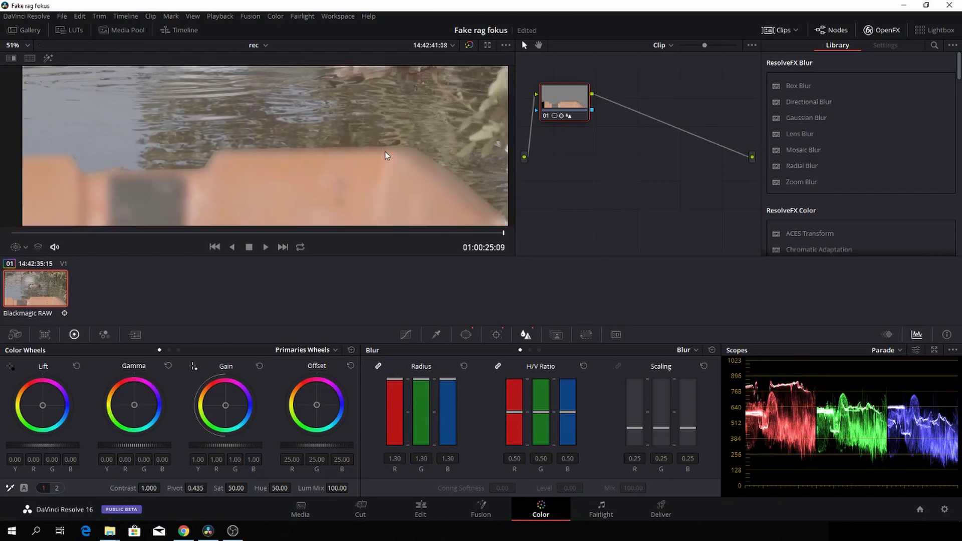
- Hide the mask outline in the viewer and set the window's inside softness to 0.84
{"action": "left_click", "coordinate": [466, 335]}
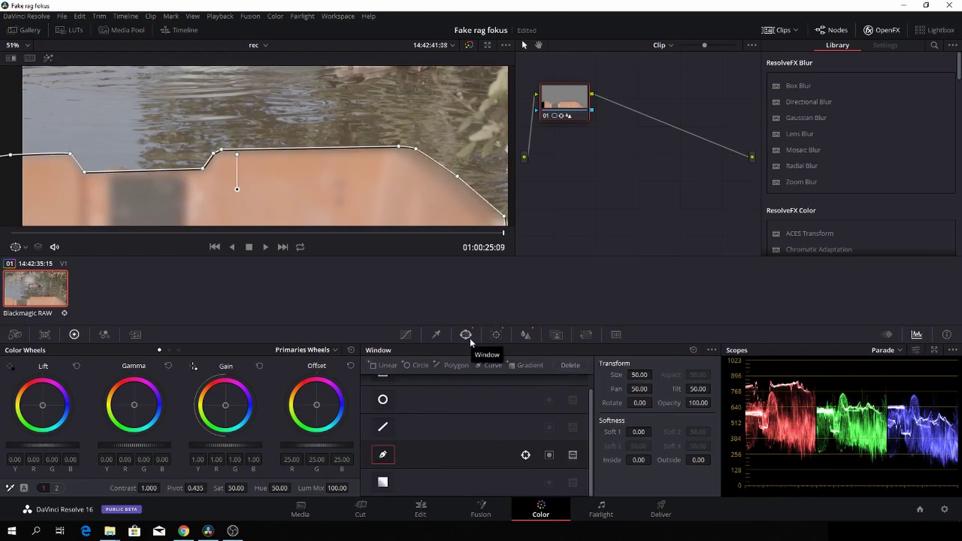
{"action": "left_click", "coordinate": [23, 247]}
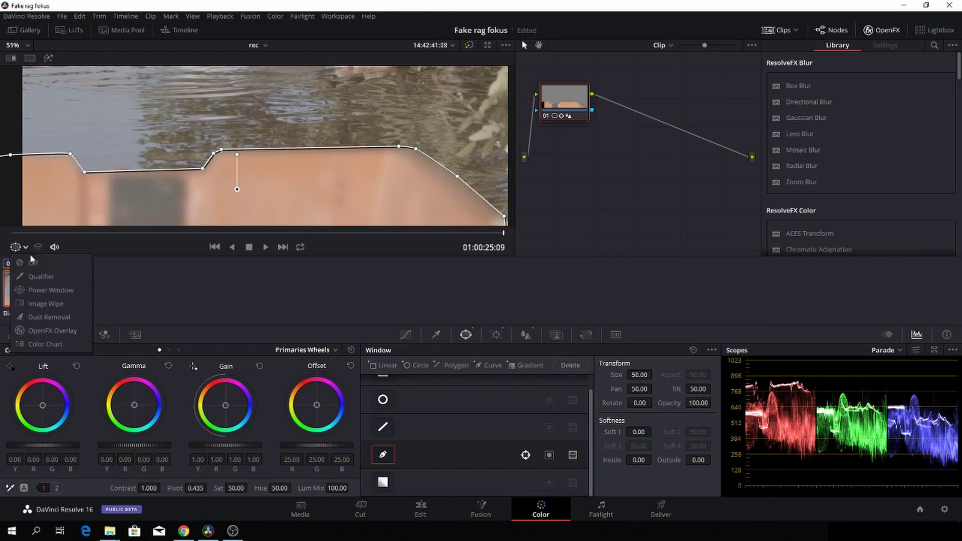
{"action": "left_click", "coordinate": [32, 261]}
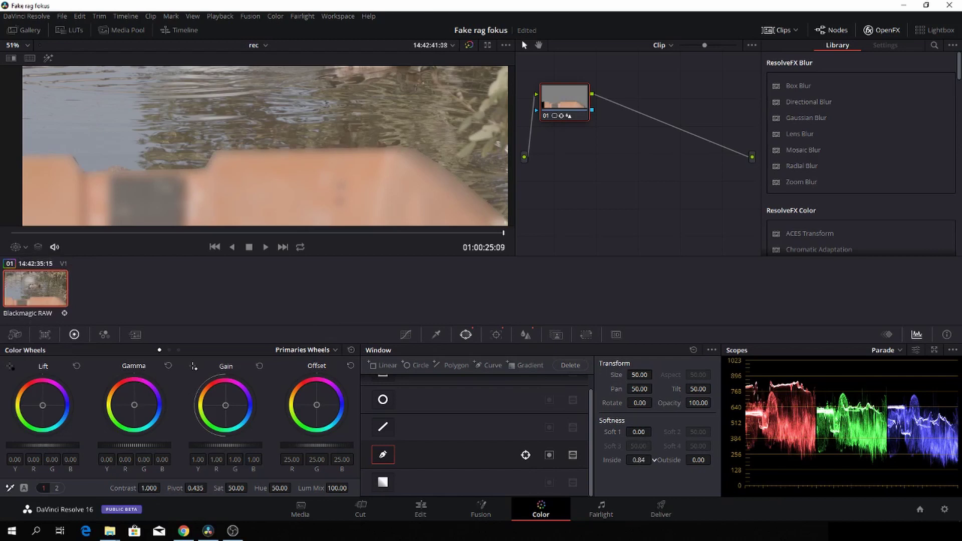
{"action": "scroll", "coordinate": [714, 459], "scroll_direction": "down", "scroll_amount": 4}
- Lower the blur radius on the boat mask to 0.88
{"action": "left_click", "coordinate": [524, 336]}
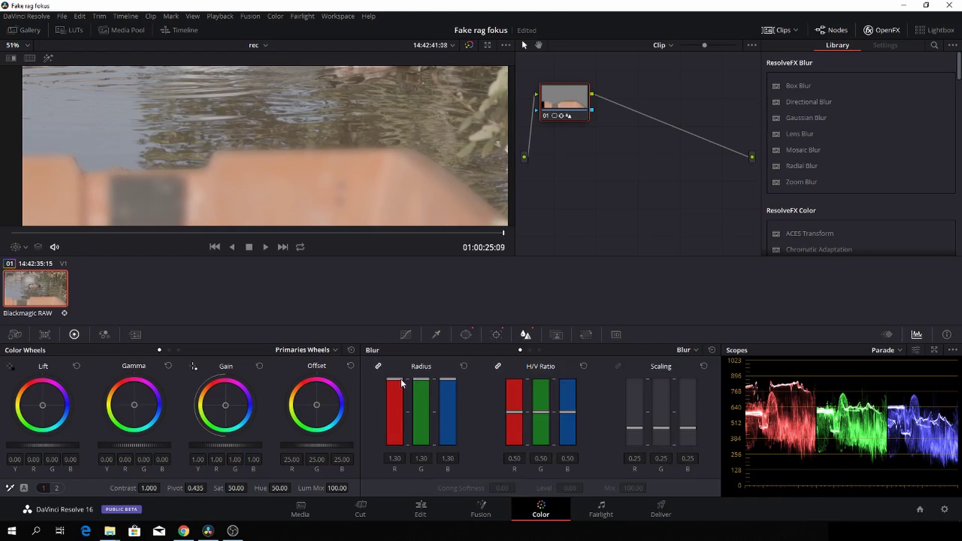
{"action": "left_click_drag", "start_coordinate": [401, 383], "coordinate": [401, 383]}
{"action": "scroll", "coordinate": [443, 153], "scroll_direction": "down", "scroll_amount": 5}
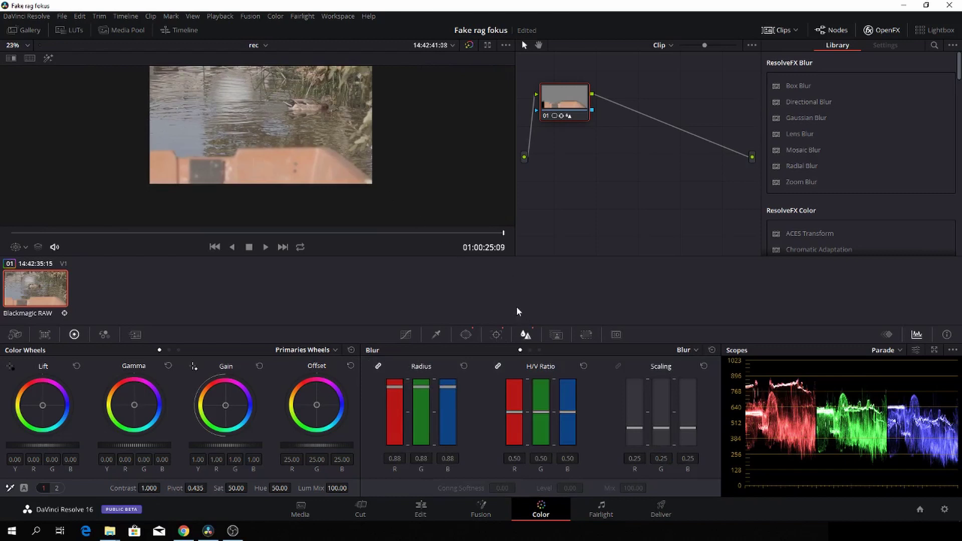
- On the Edit page, play back the clip and split it at 01:00:21:20
{"action": "left_click", "coordinate": [427, 511]}
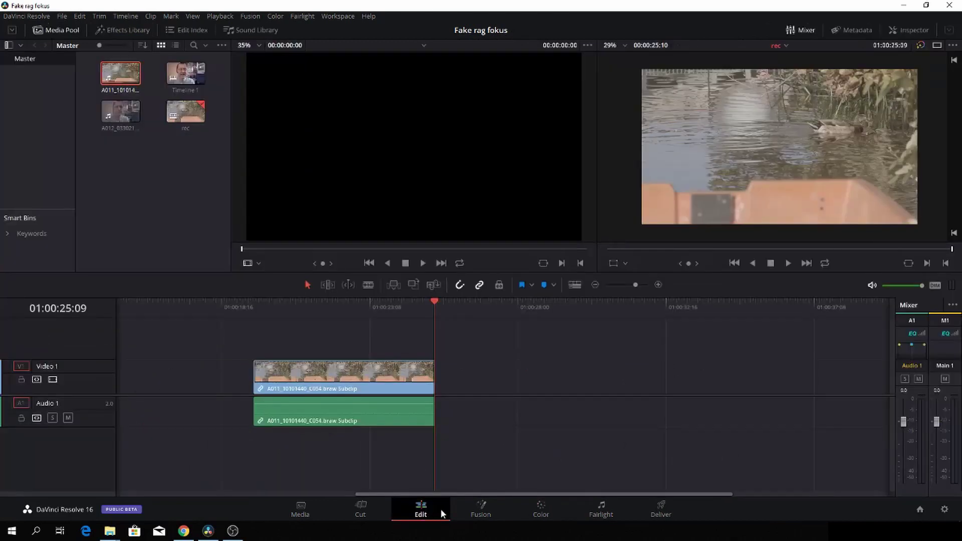
{"action": "left_click_drag", "start_coordinate": [429, 304], "coordinate": [260, 327]}
{"action": "key", "text": "space"}
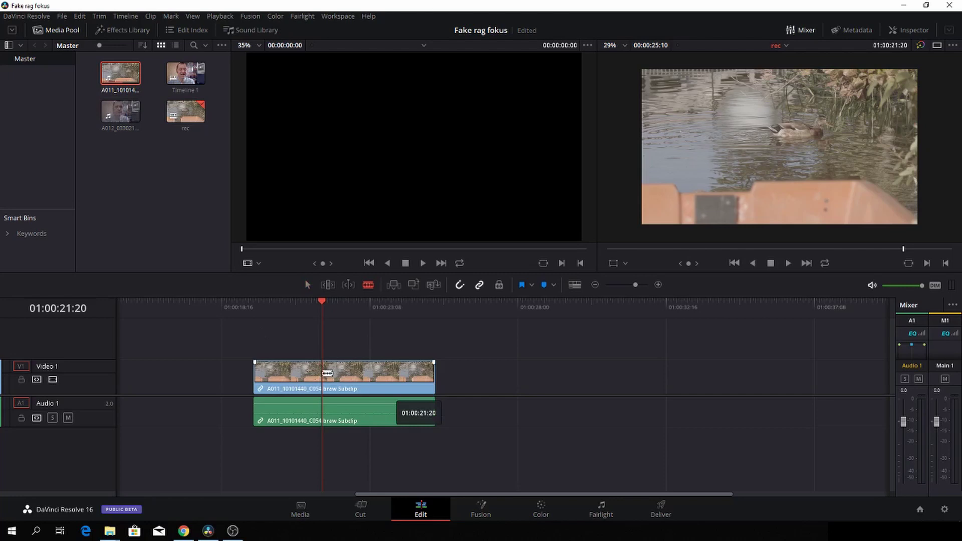
{"action": "key", "text": "ctrl+b"}
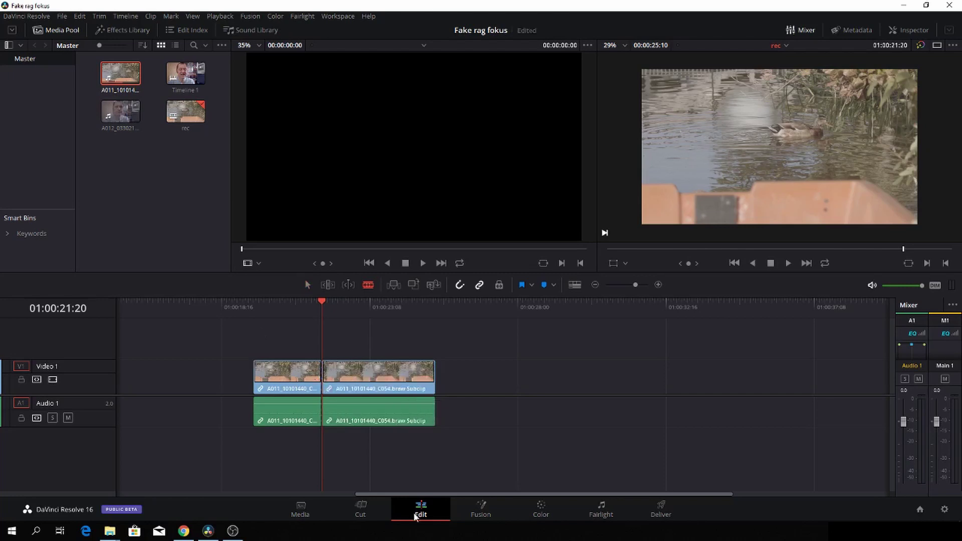
- On the Color page, add an outside node 02 after node 01 for the second clip
{"action": "left_click", "coordinate": [539, 515]}
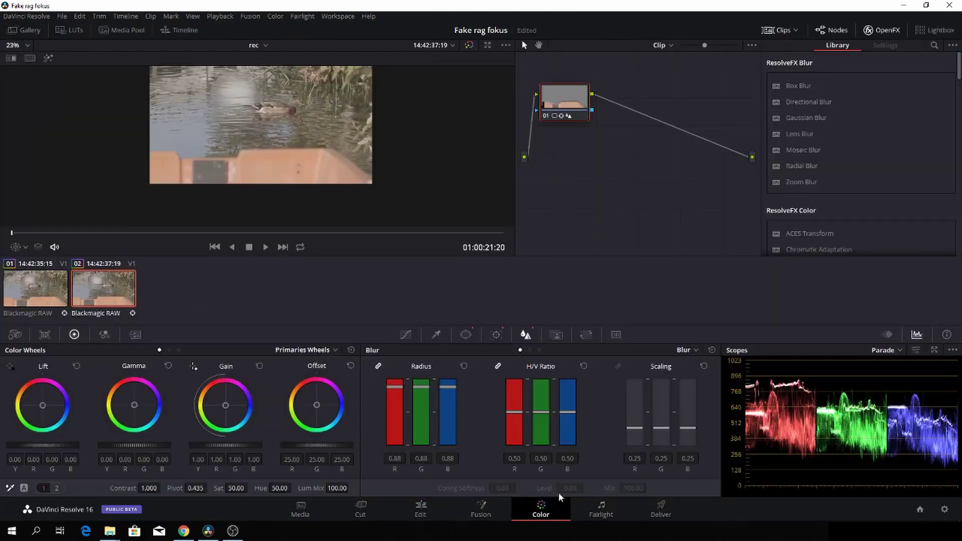
{"action": "left_click_drag", "start_coordinate": [575, 114], "coordinate": [609, 123]}
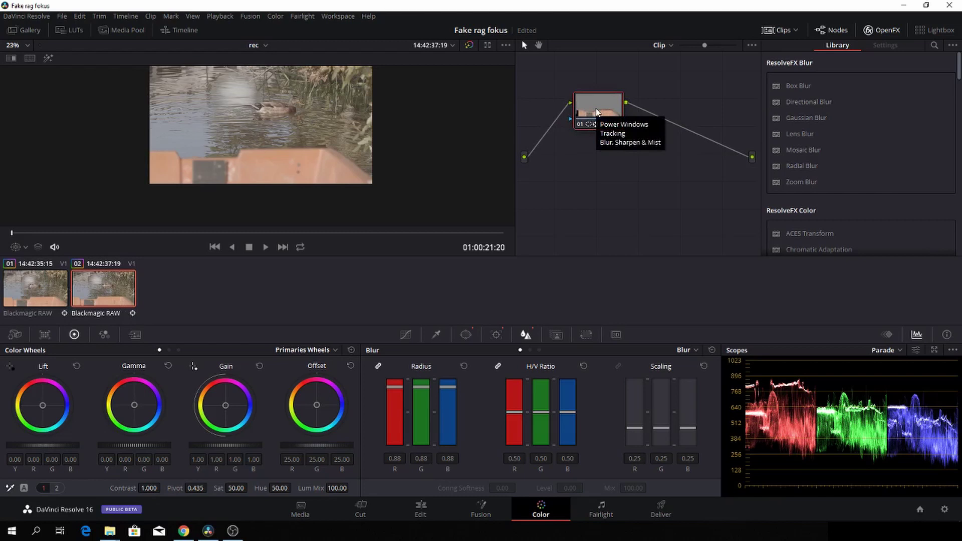
{"action": "right_click", "coordinate": [596, 111]}
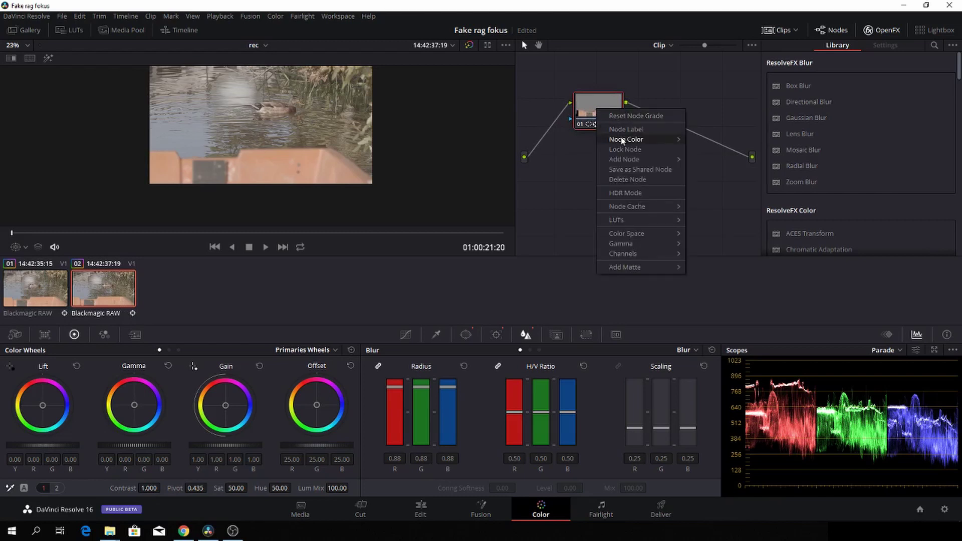
{"action": "mouse_move", "coordinate": [632, 161]}
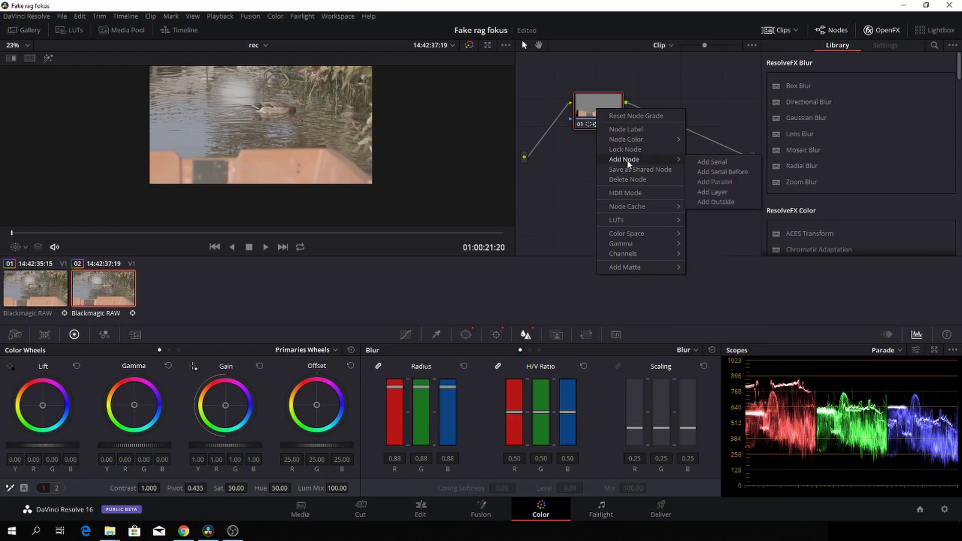
{"action": "left_click", "coordinate": [726, 205]}
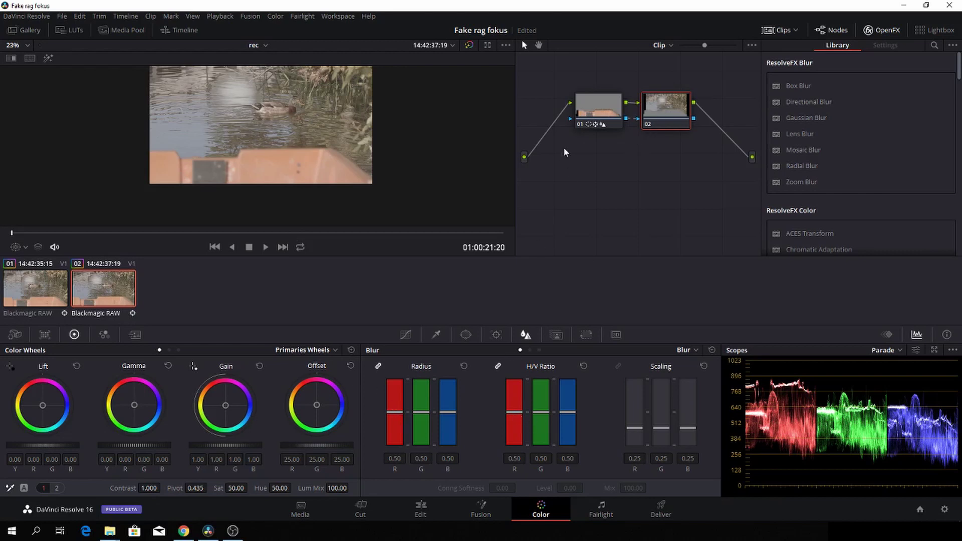
- Remove node 01's blur and blur the background on outside node 02 at radius 1.00
{"action": "left_click", "coordinate": [596, 110]}
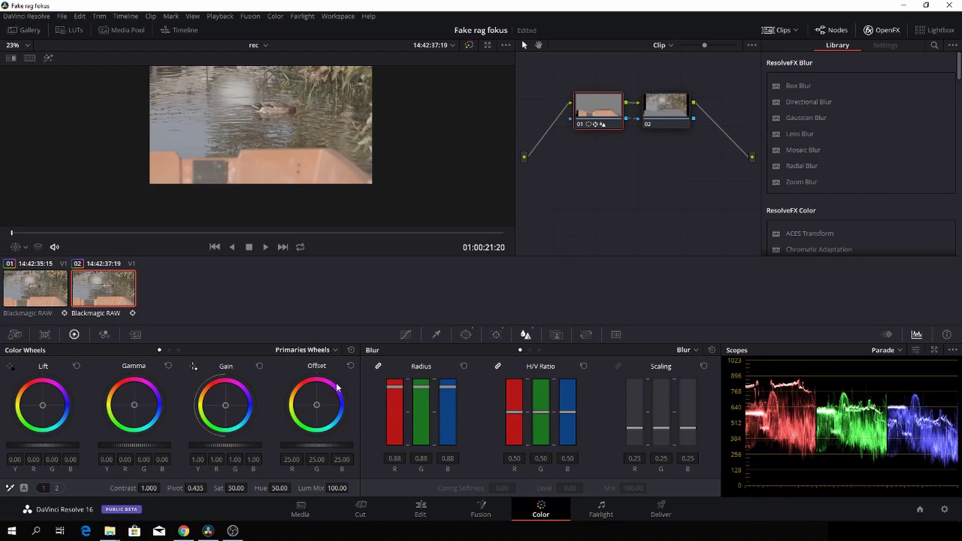
{"action": "left_click_drag", "start_coordinate": [396, 386], "coordinate": [399, 415]}
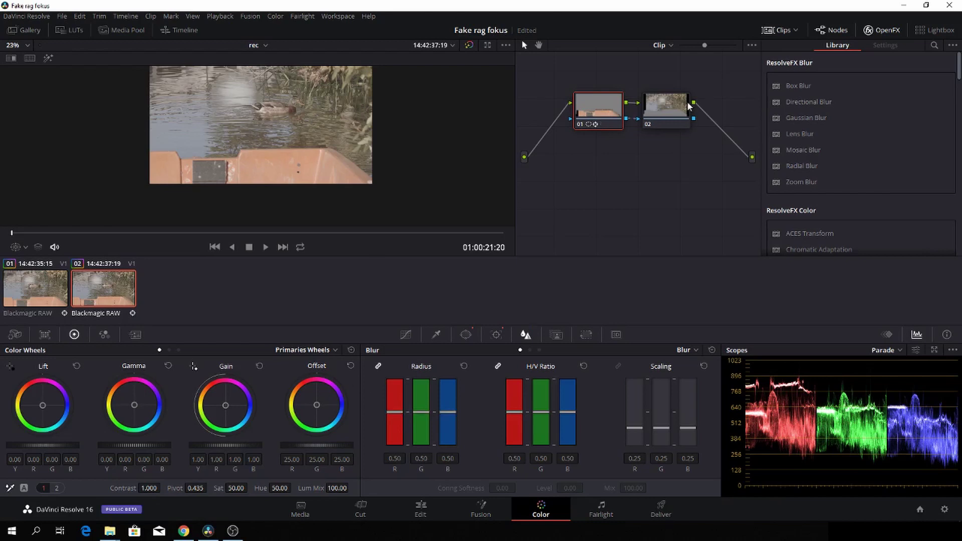
{"action": "left_click", "coordinate": [659, 107]}
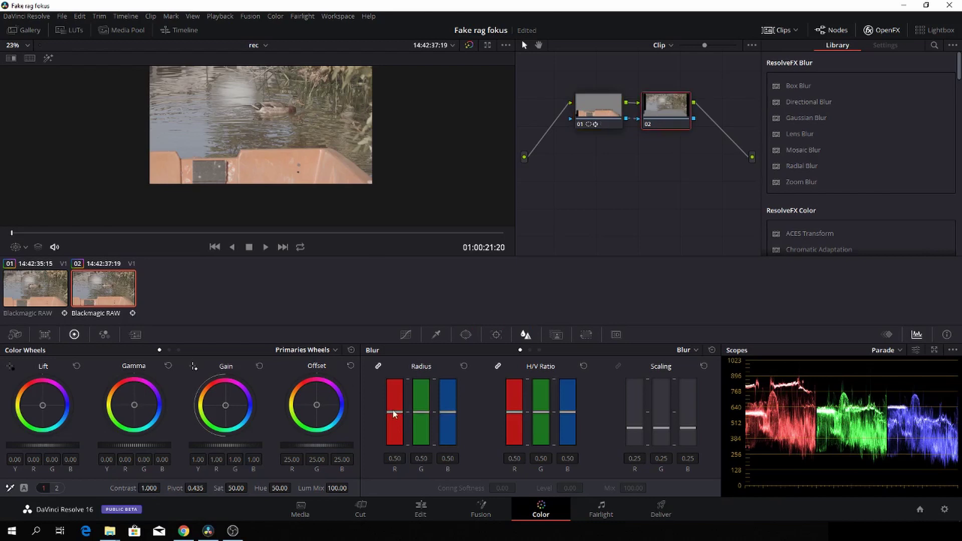
{"action": "left_click_drag", "start_coordinate": [394, 413], "coordinate": [396, 376]}
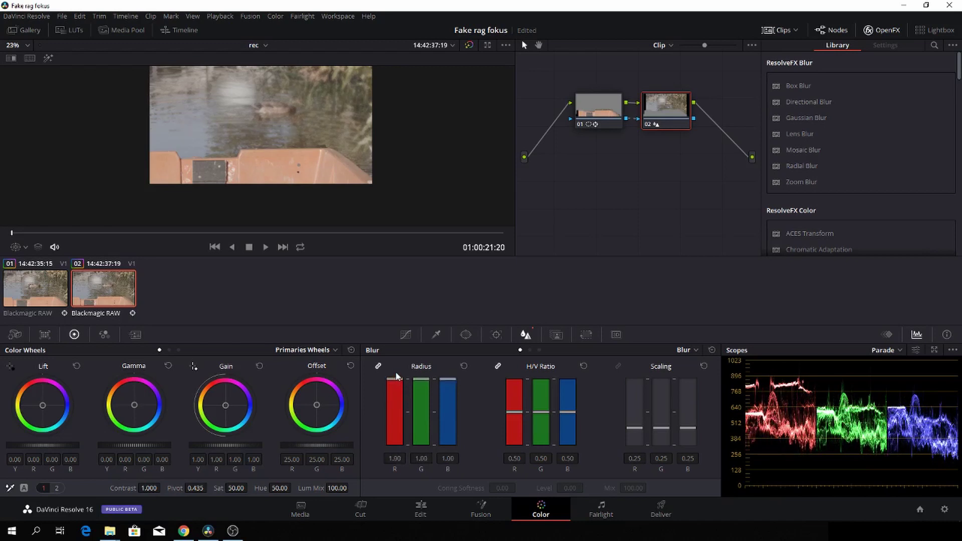
{"action": "left_click_drag", "start_coordinate": [398, 392], "coordinate": [398, 401]}
{"action": "left_click", "coordinate": [495, 334]}
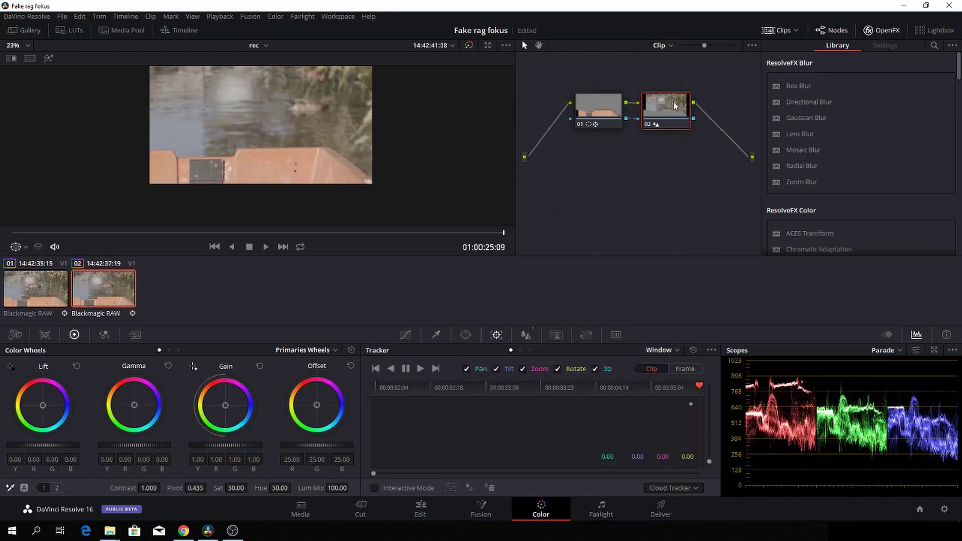
- Select node 01 at the clip start and show its power window outline and softness settings
{"action": "scroll", "coordinate": [295, 164], "scroll_direction": "up", "scroll_amount": 3}
{"action": "scroll", "coordinate": [294, 164], "scroll_direction": "down", "scroll_amount": 3}
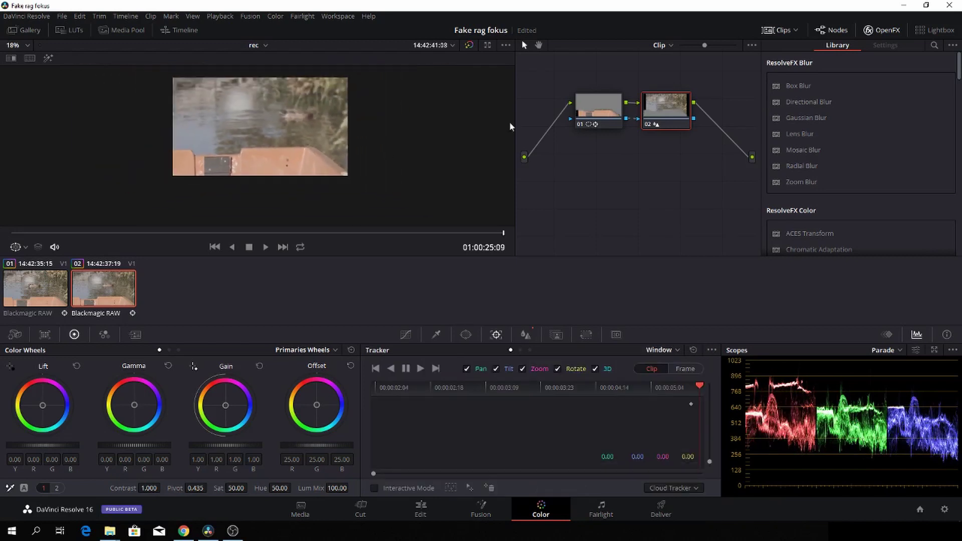
{"action": "scroll", "coordinate": [275, 155], "scroll_direction": "up", "scroll_amount": 4}
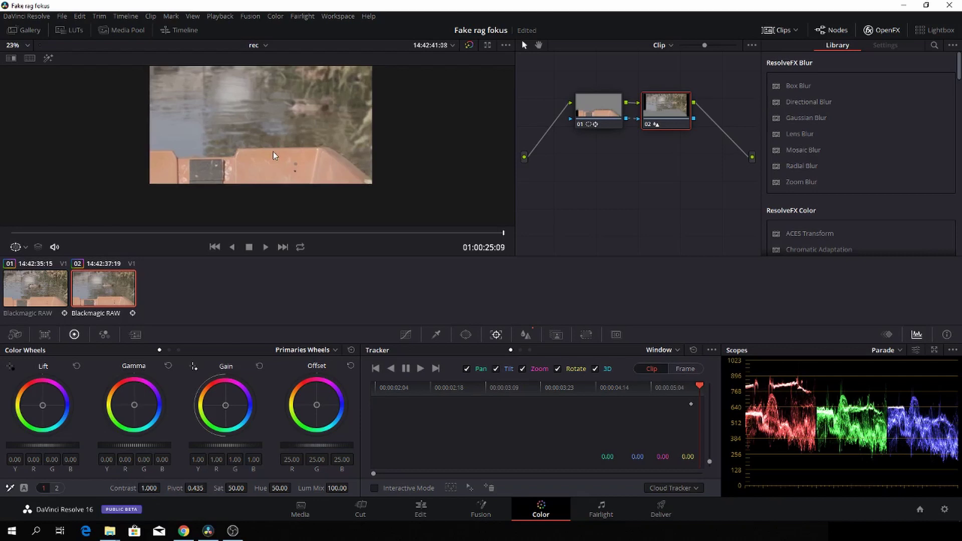
{"action": "left_click", "coordinate": [599, 100]}
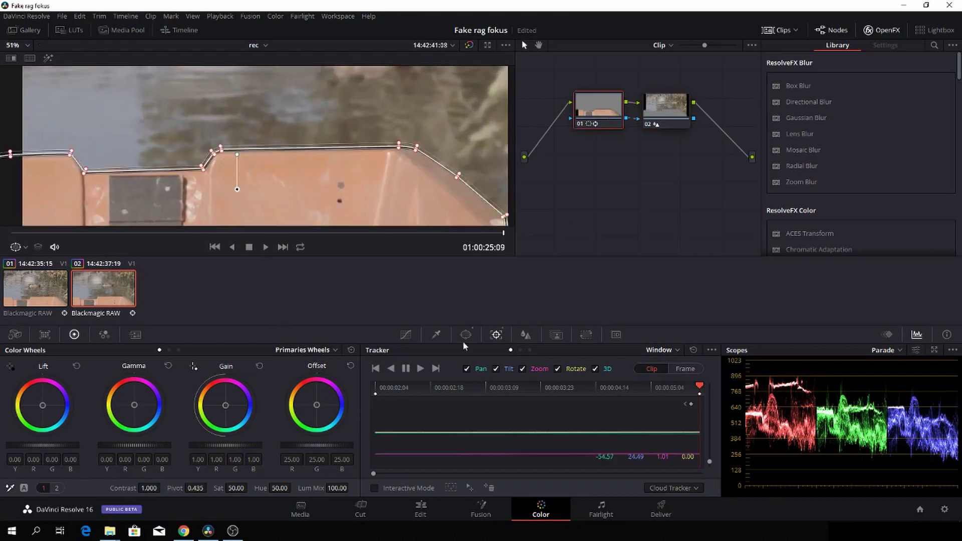
{"action": "key", "text": "alt+t"}
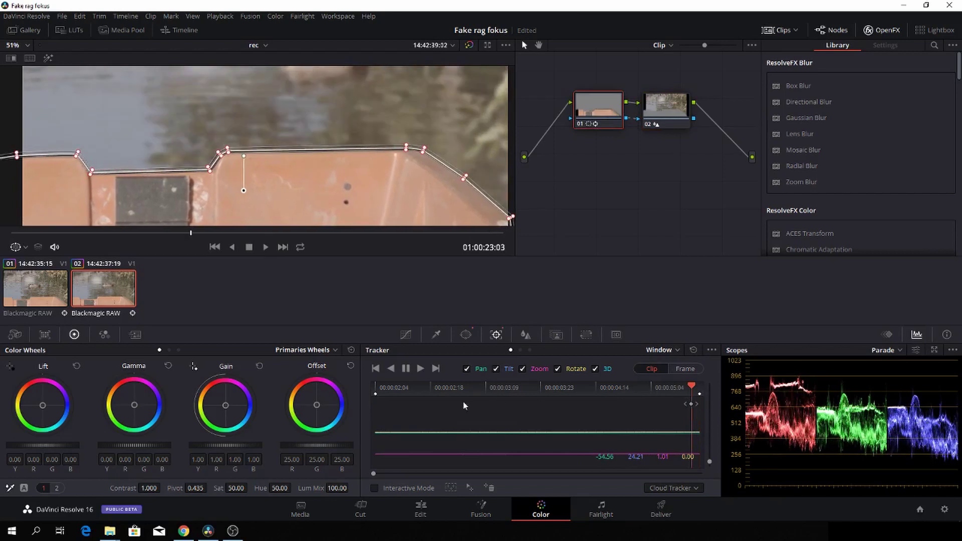
{"action": "key", "text": "Home"}
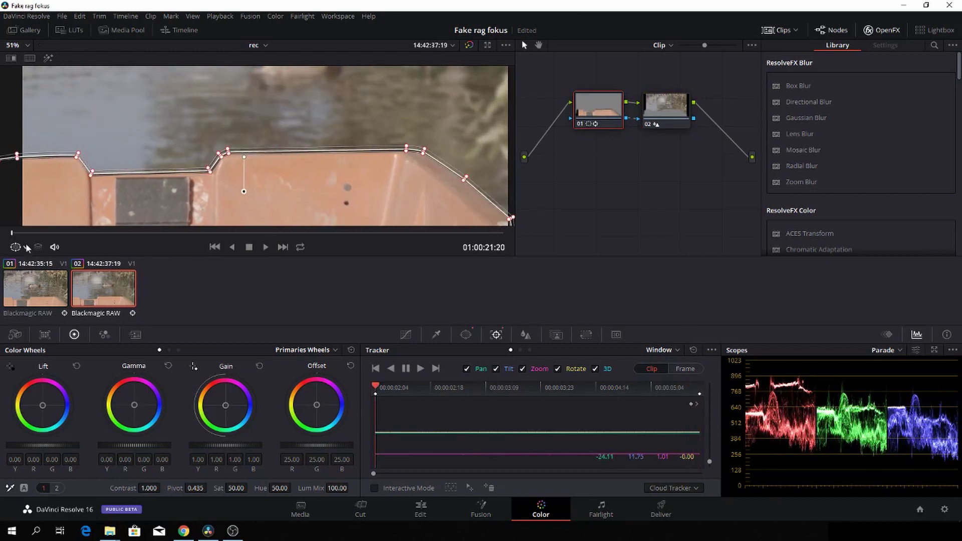
{"action": "left_click", "coordinate": [26, 247]}
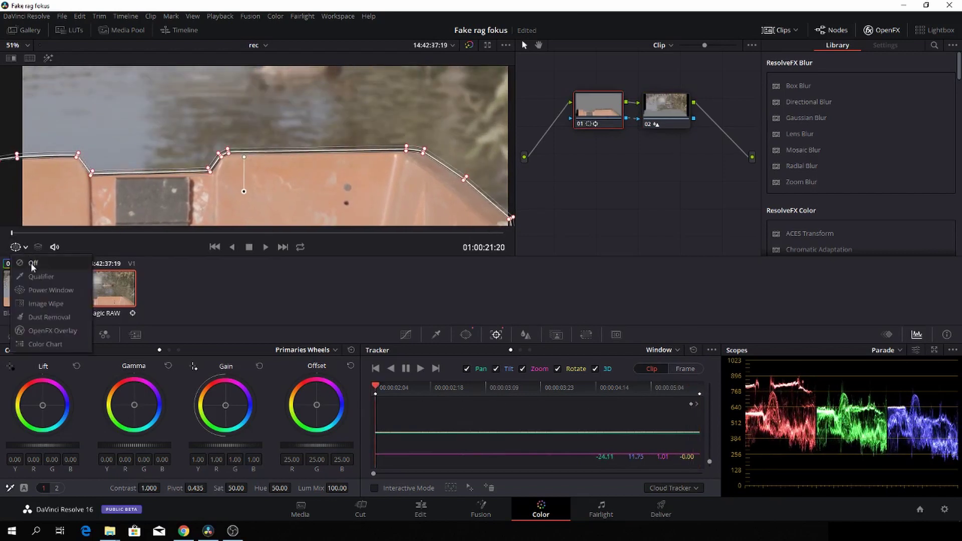
{"action": "left_click", "coordinate": [46, 292]}
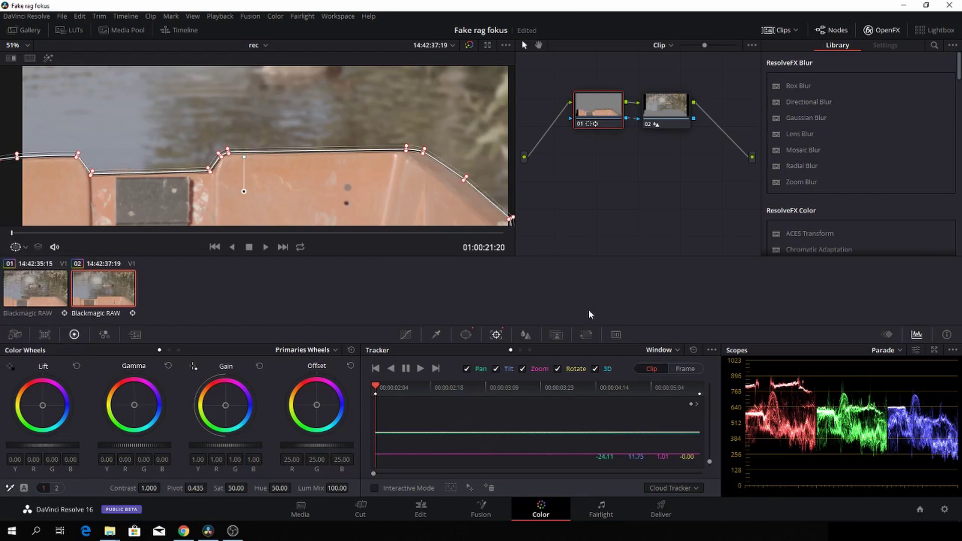
{"action": "left_click", "coordinate": [465, 334]}
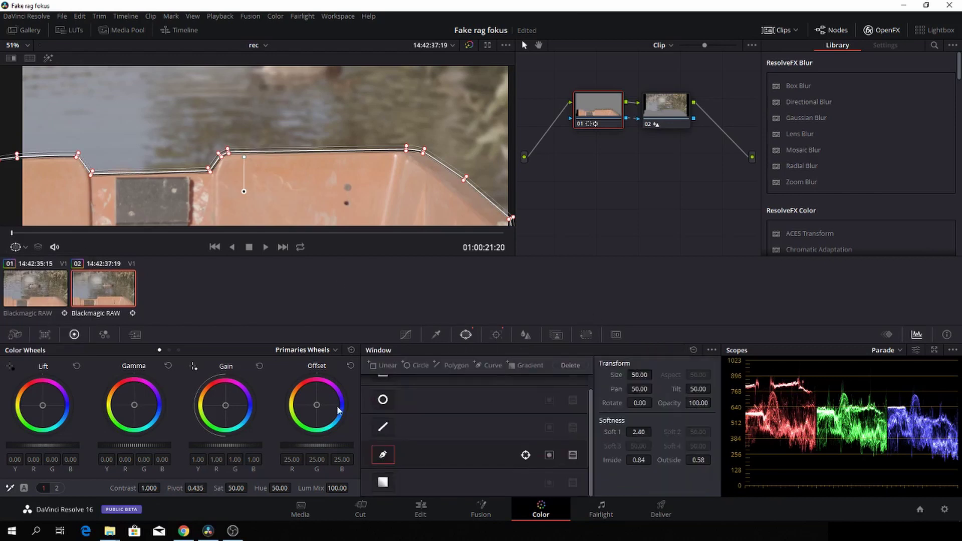
- Hide the mask overlay and set the boat mask's softness to 0.46, inside and outside 0
{"action": "left_click", "coordinate": [22, 247]}
{"action": "left_click", "coordinate": [30, 267]}
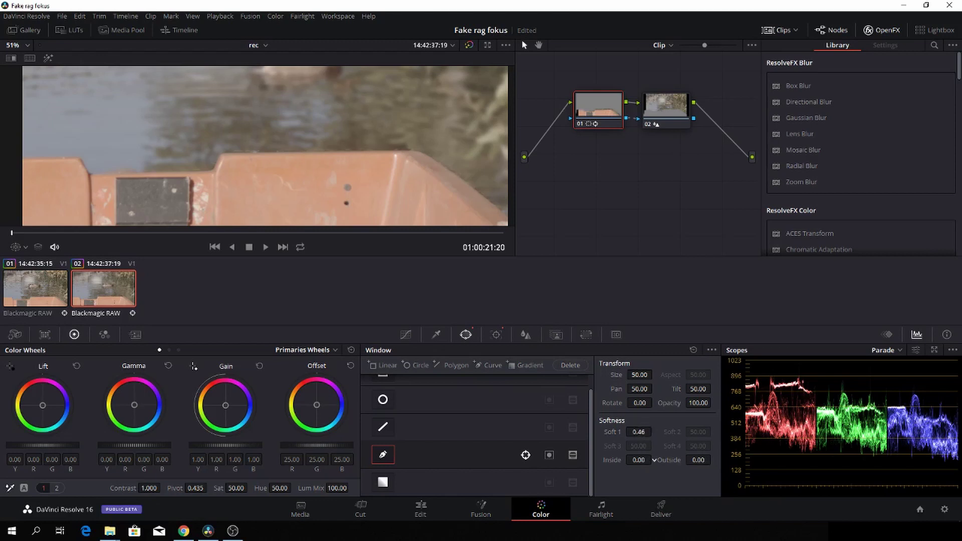
{"action": "left_click_drag", "start_coordinate": [644, 460], "coordinate": [409, 169]}
{"action": "left_click", "coordinate": [687, 462]}
- Retrack the boat mask forward through the clip and return to the Edit page
{"action": "left_click", "coordinate": [496, 334]}
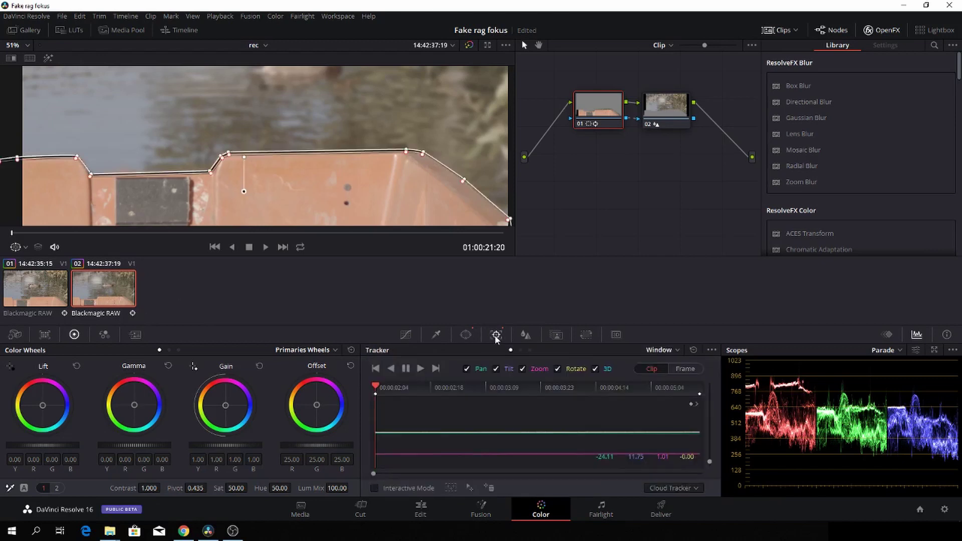
{"action": "left_click", "coordinate": [420, 369]}
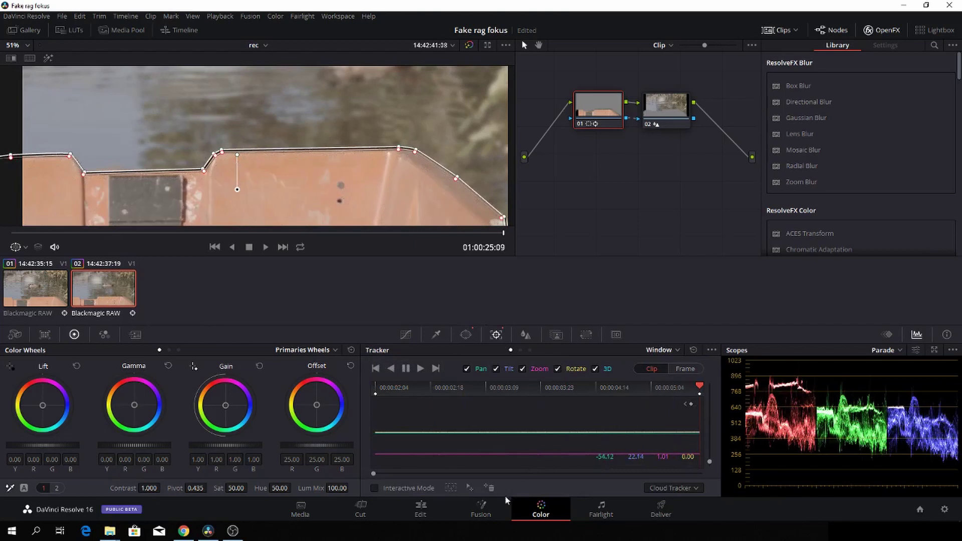
{"action": "left_click", "coordinate": [433, 506]}
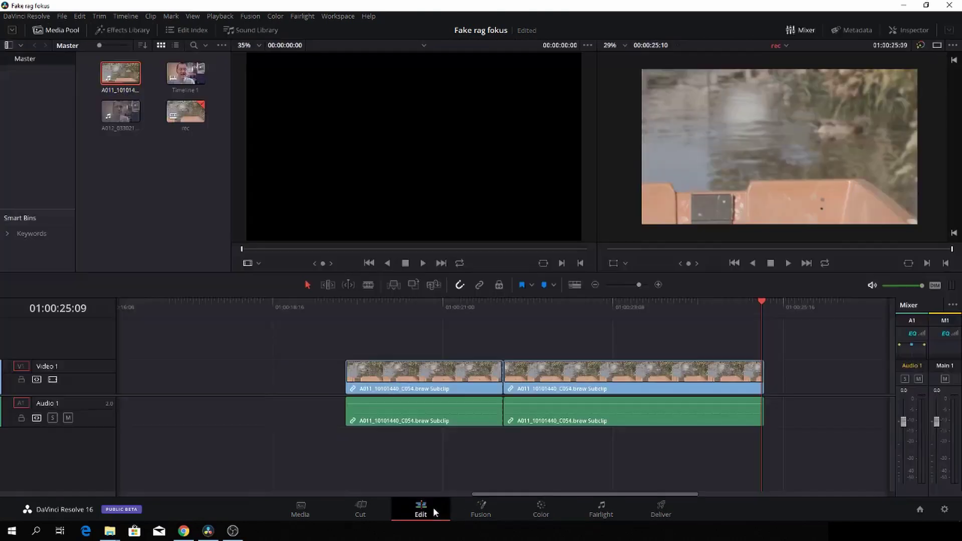
- Add a Cross Dissolve at the cut between the halves, lengthen it, and step through it
{"action": "left_click", "coordinate": [501, 379]}
{"action": "key", "text": "ctrl+t"}
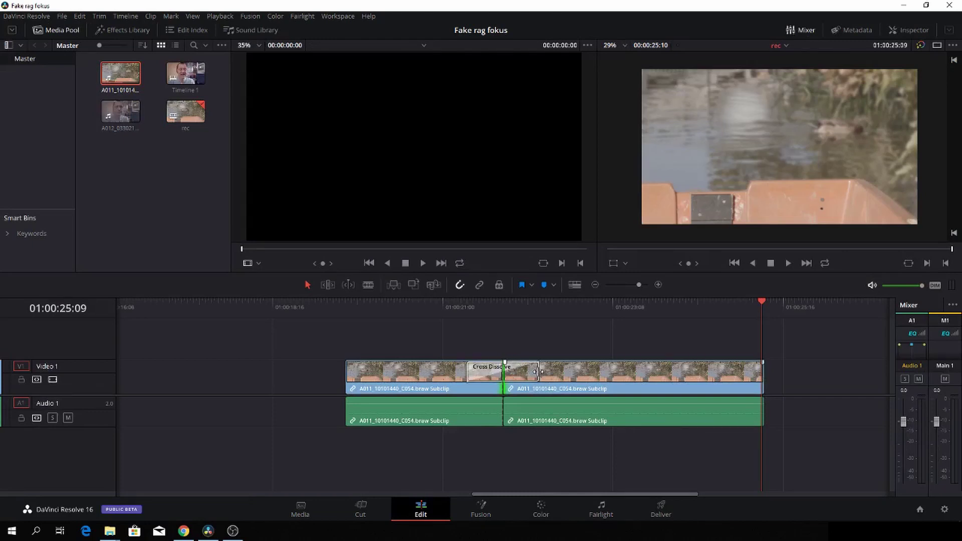
{"action": "left_click_drag", "start_coordinate": [541, 371], "coordinate": [562, 373]}
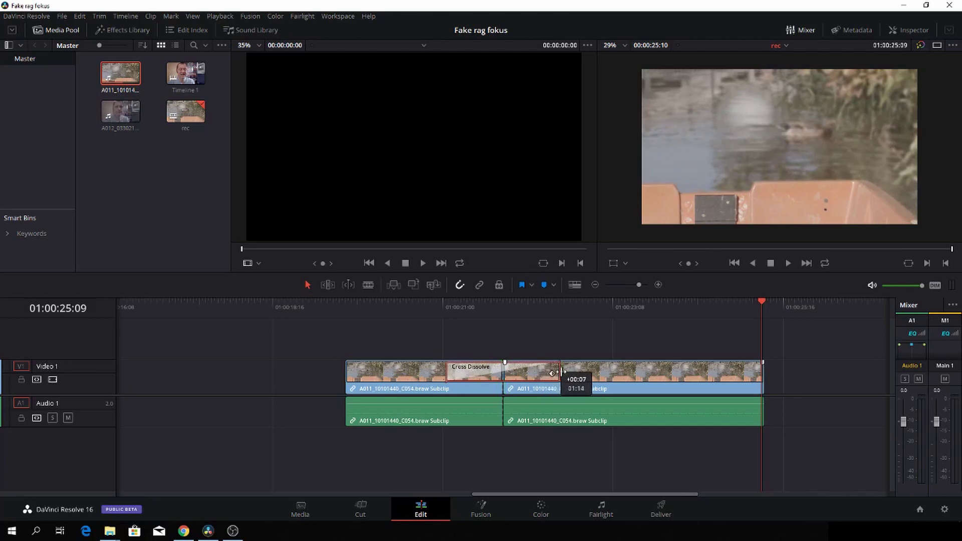
{"action": "left_click", "coordinate": [364, 311]}
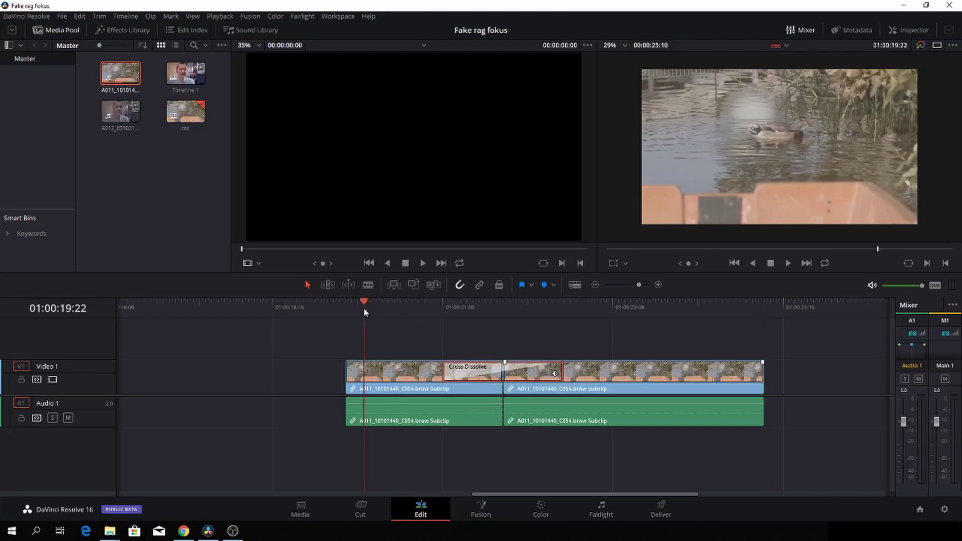
{"action": "key", "text": "Right"}
{"action": "key", "text": "Right"}
{"action": "key", "text": "Right"}
{"action": "key", "text": "Right"}
{"action": "key", "text": "Right"}
{"action": "key", "text": "Right"}
{"action": "key", "text": "Right"}
{"action": "key", "text": "Right"}
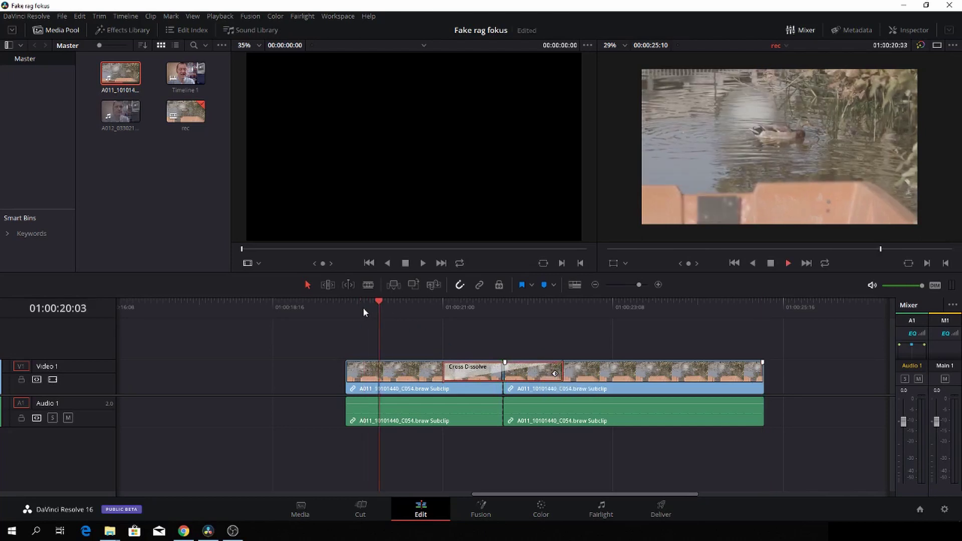